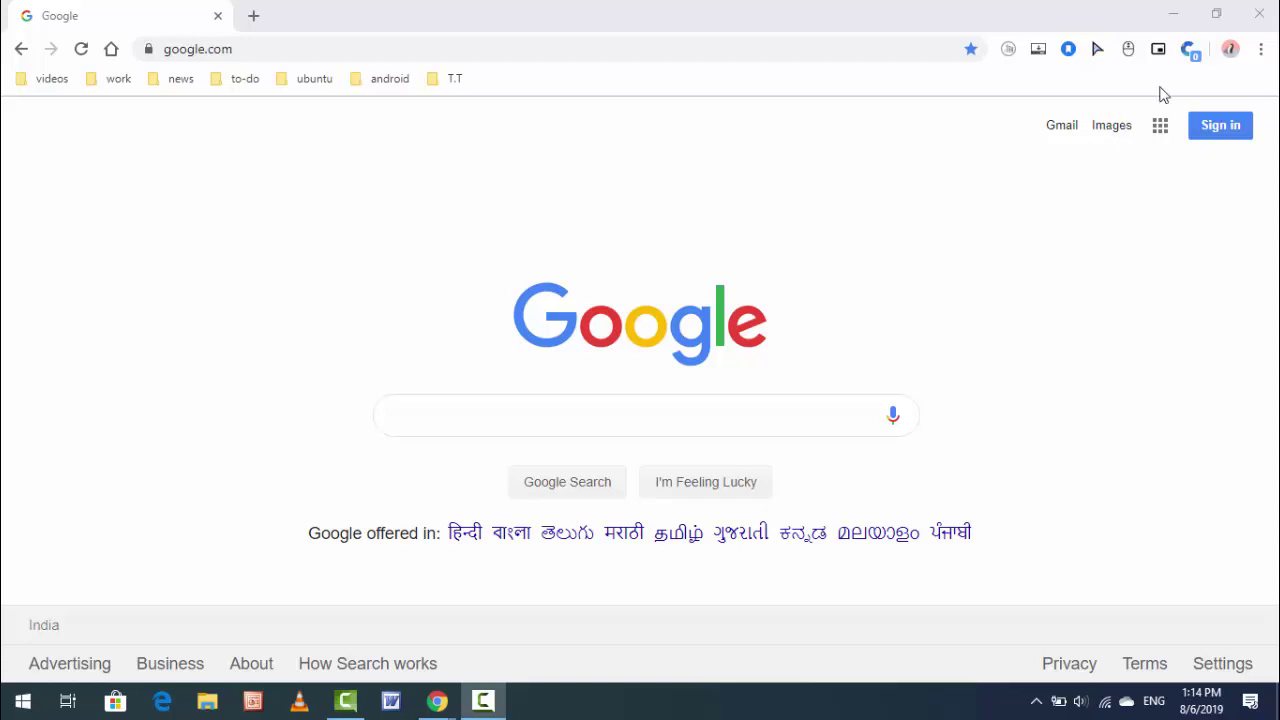
Open the Manage search engines page in Chrome's settings
click(1262, 52)
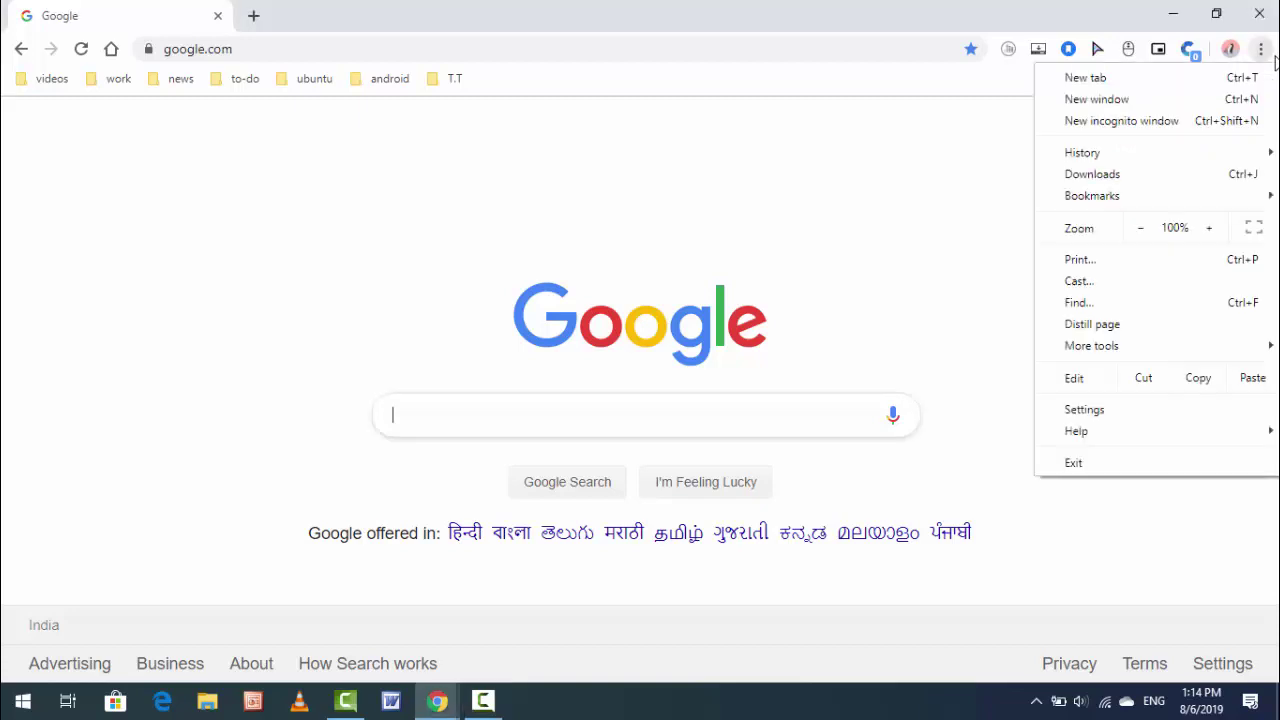
click(1148, 408)
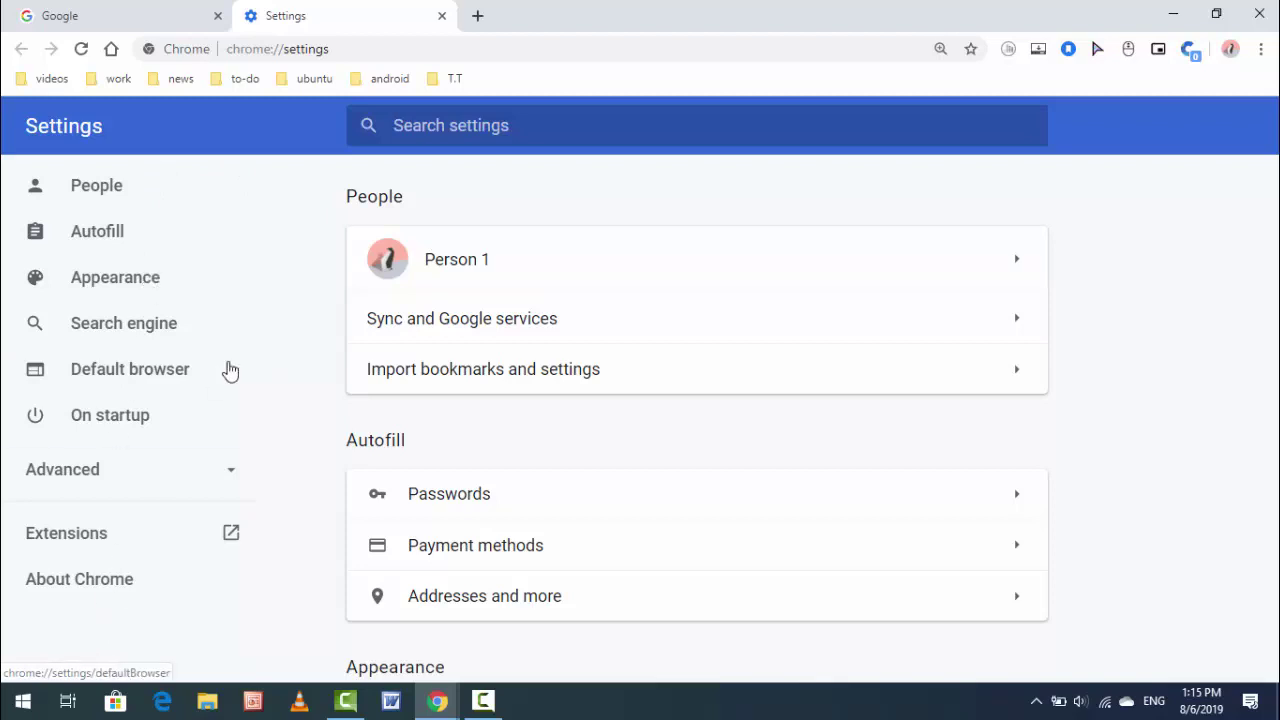
click(148, 338)
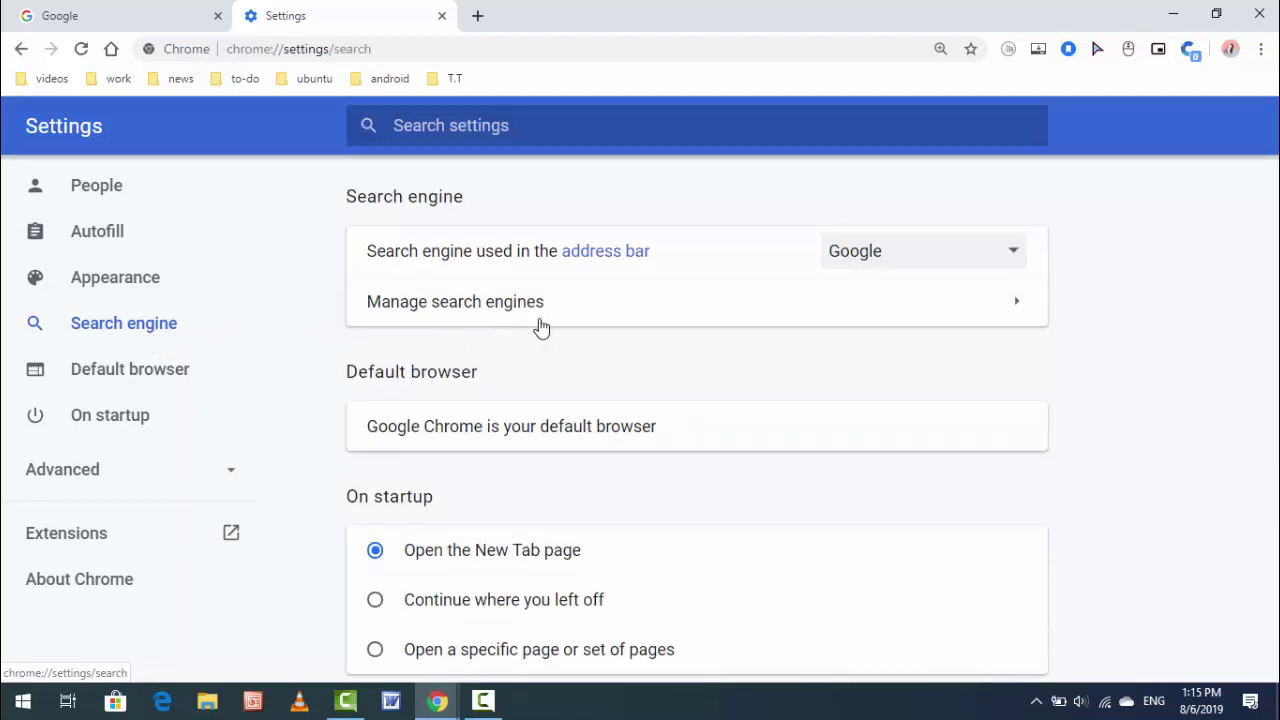
click(487, 311)
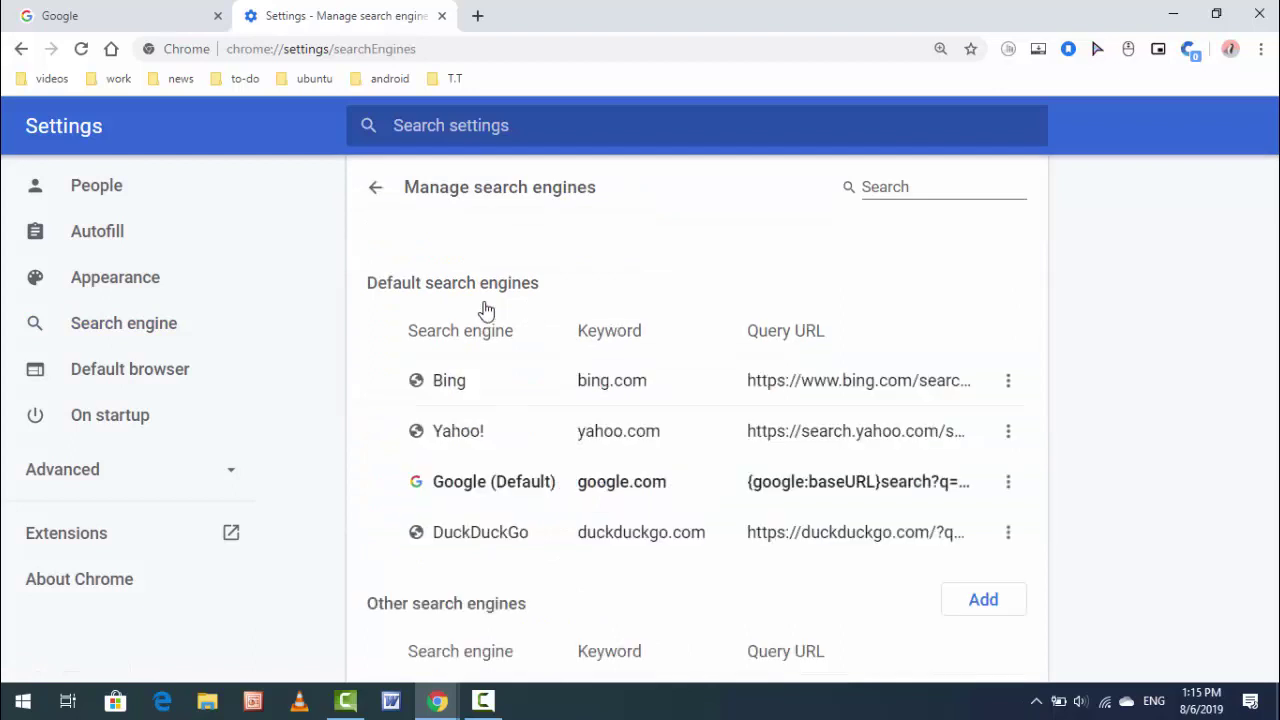
Start adding a search engine, entering "resest settings" as its name and r as its keyword
click(984, 602)
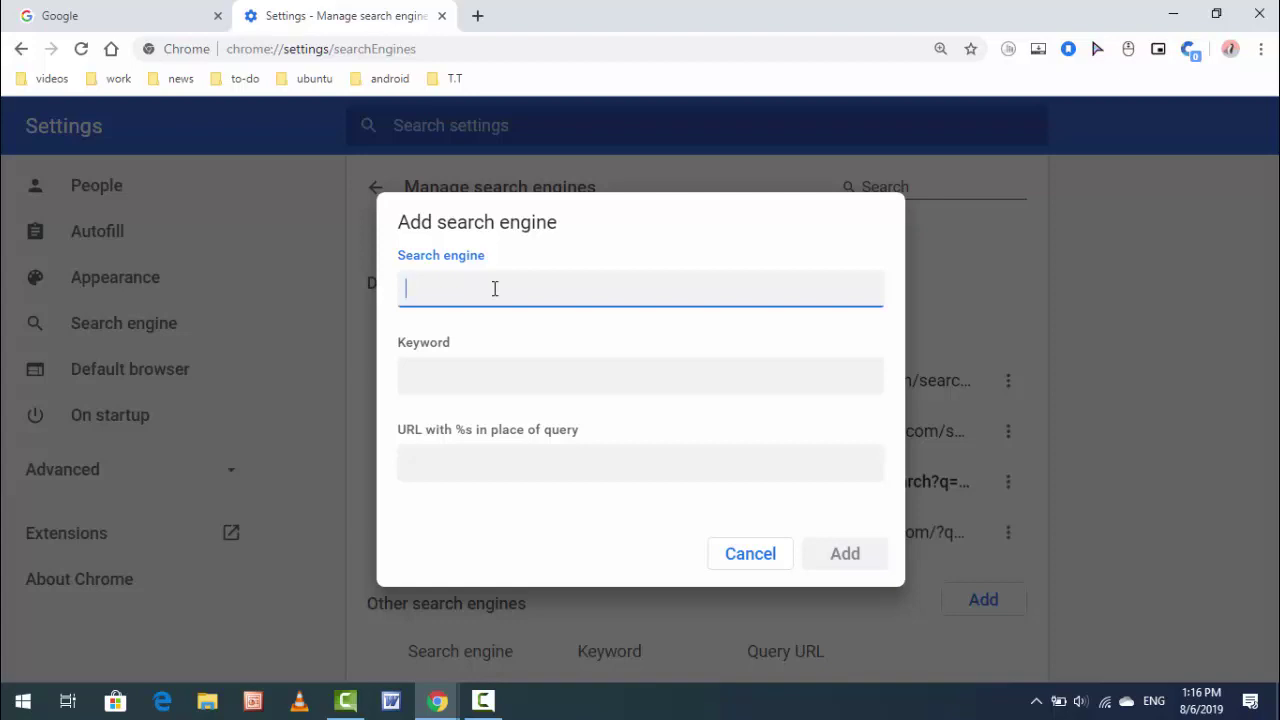
text(resest settings)
click(454, 382)
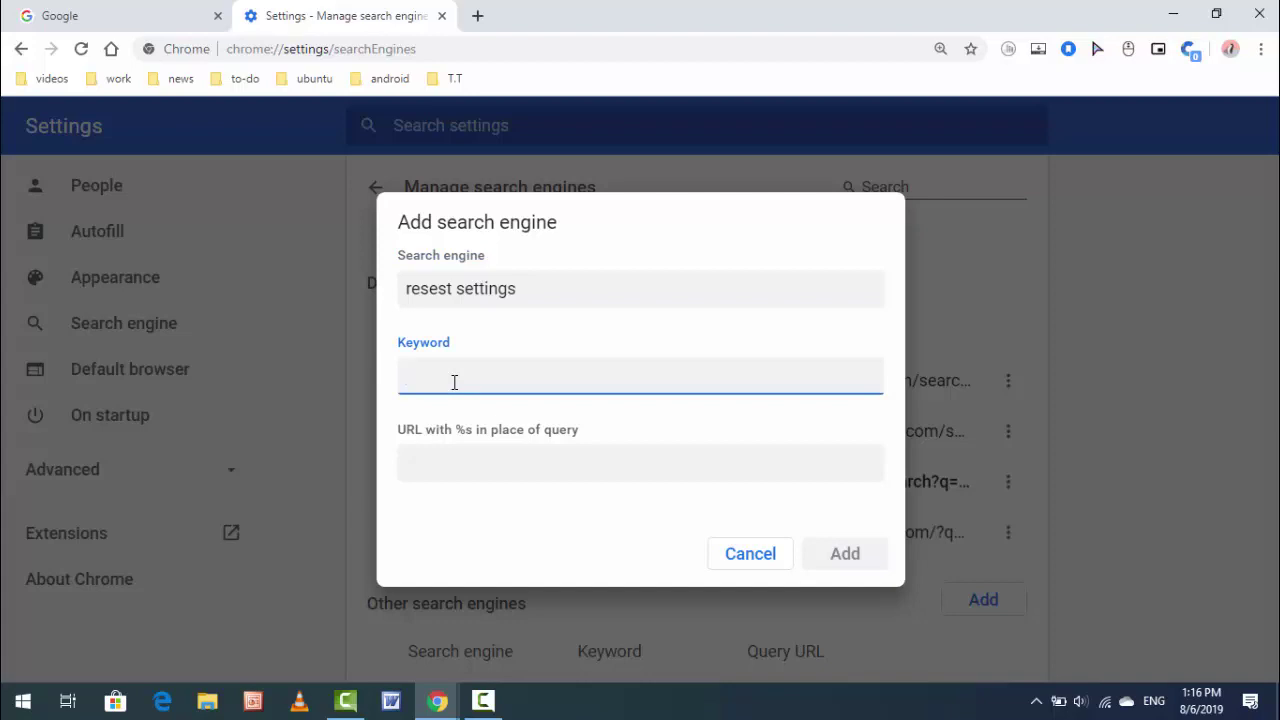
text(r)
click(458, 463)
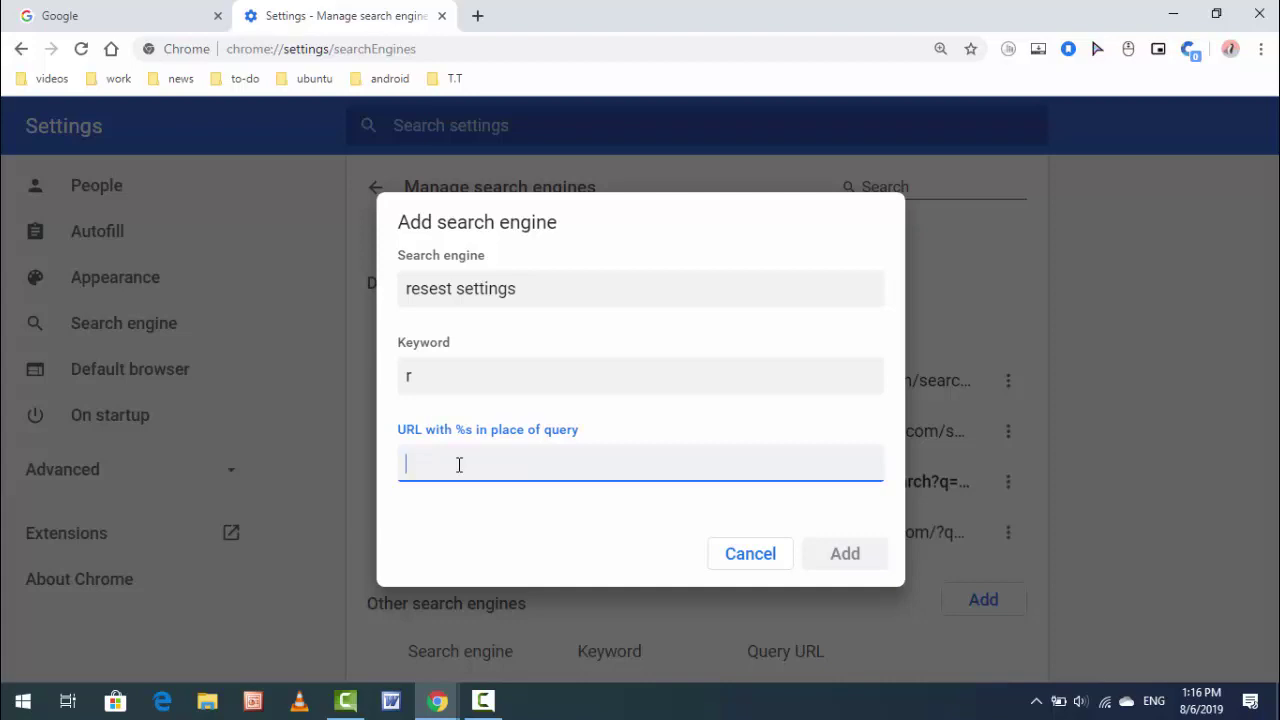
Find the option in the advanced settings for restoring settings to their original defaults and open its reset dialog
click(475, 12)
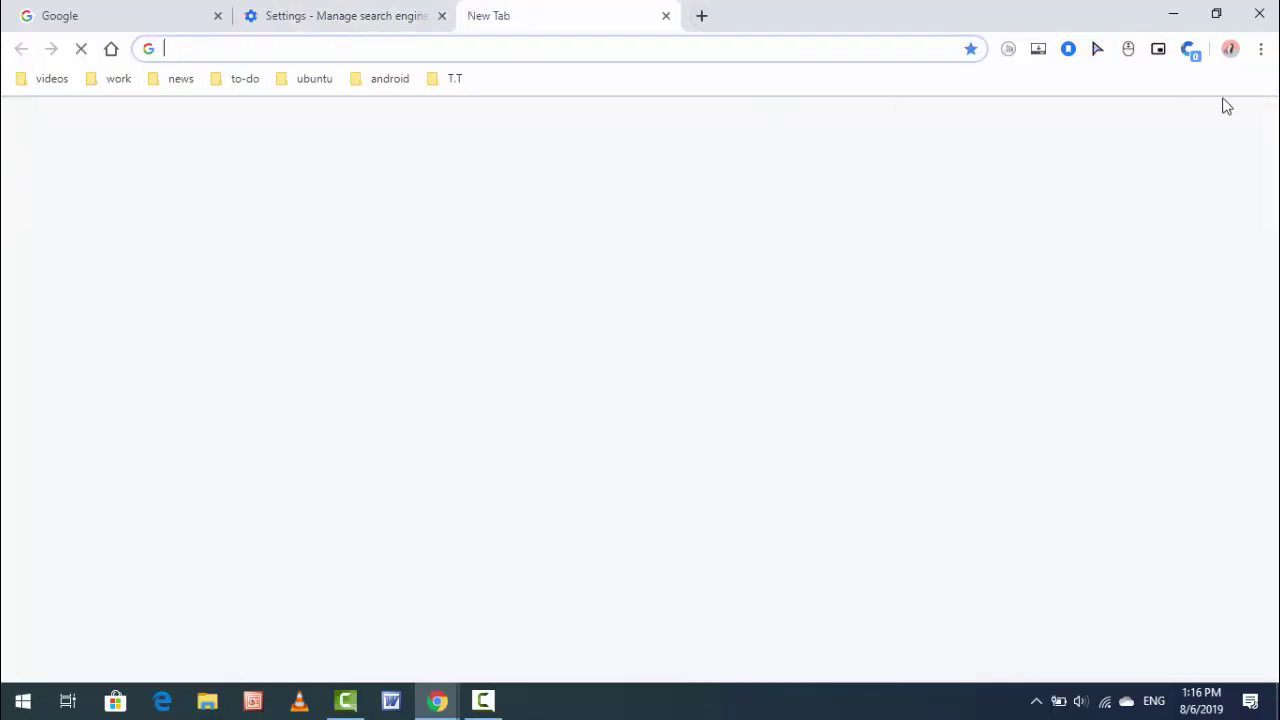
click(1258, 57)
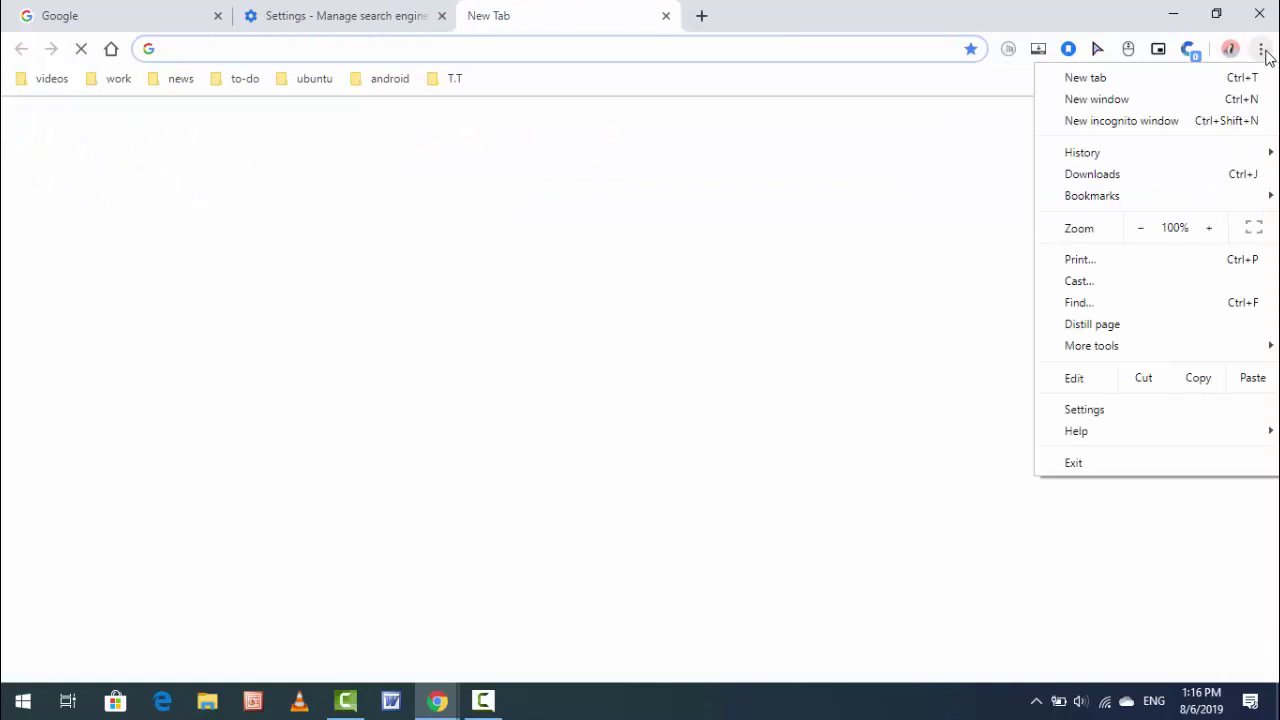
click(1095, 420)
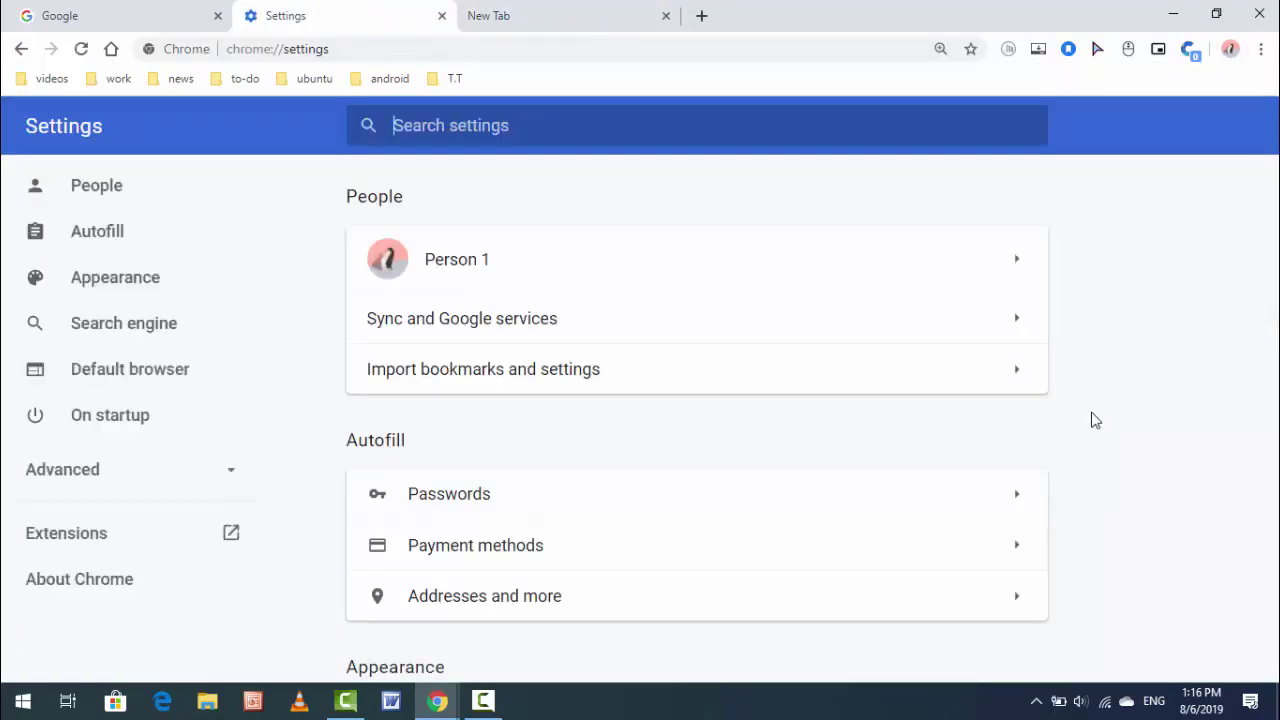
scroll(1095, 420, down, 10)
click(662, 599)
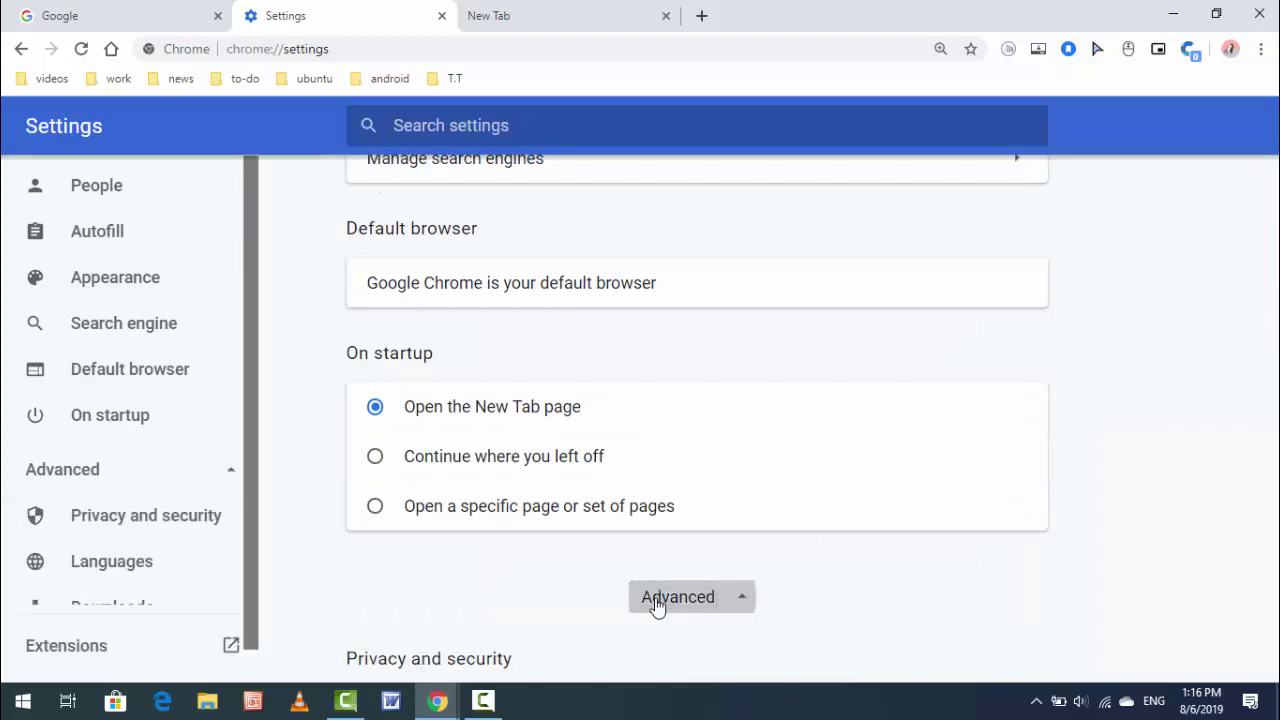
scroll(1131, 529, down, 8)
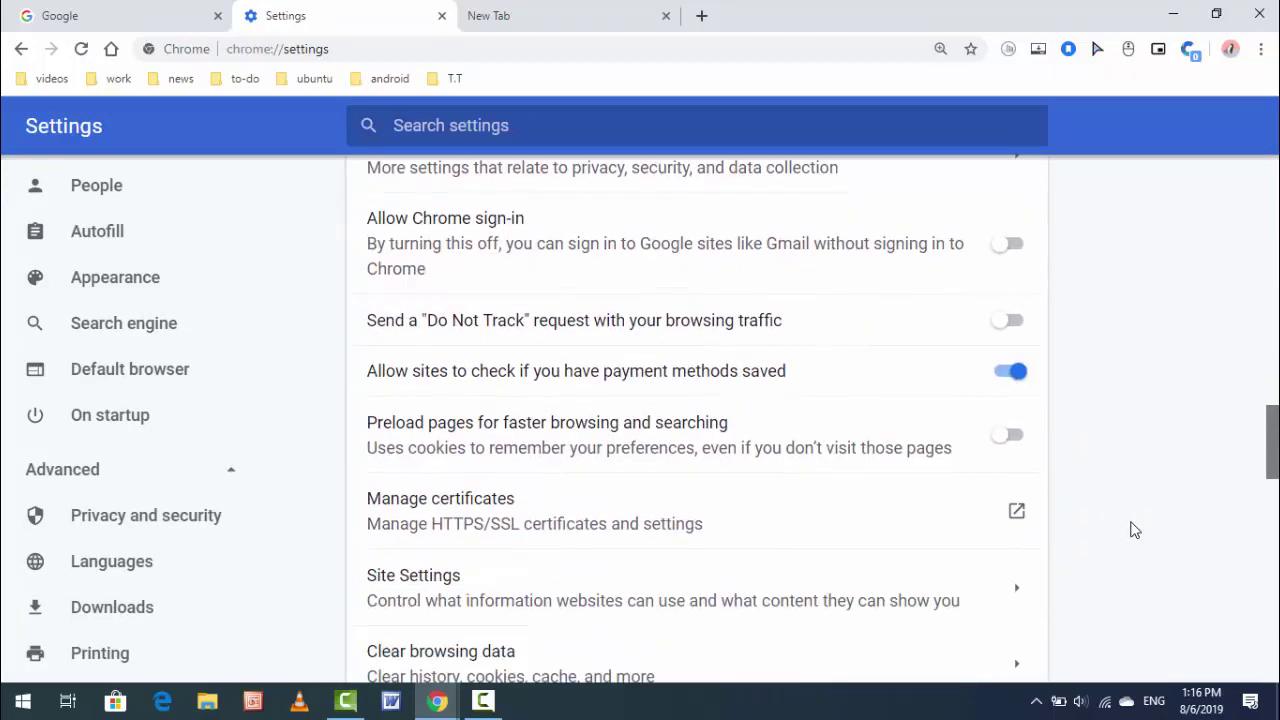
scroll(1131, 529, down, 10)
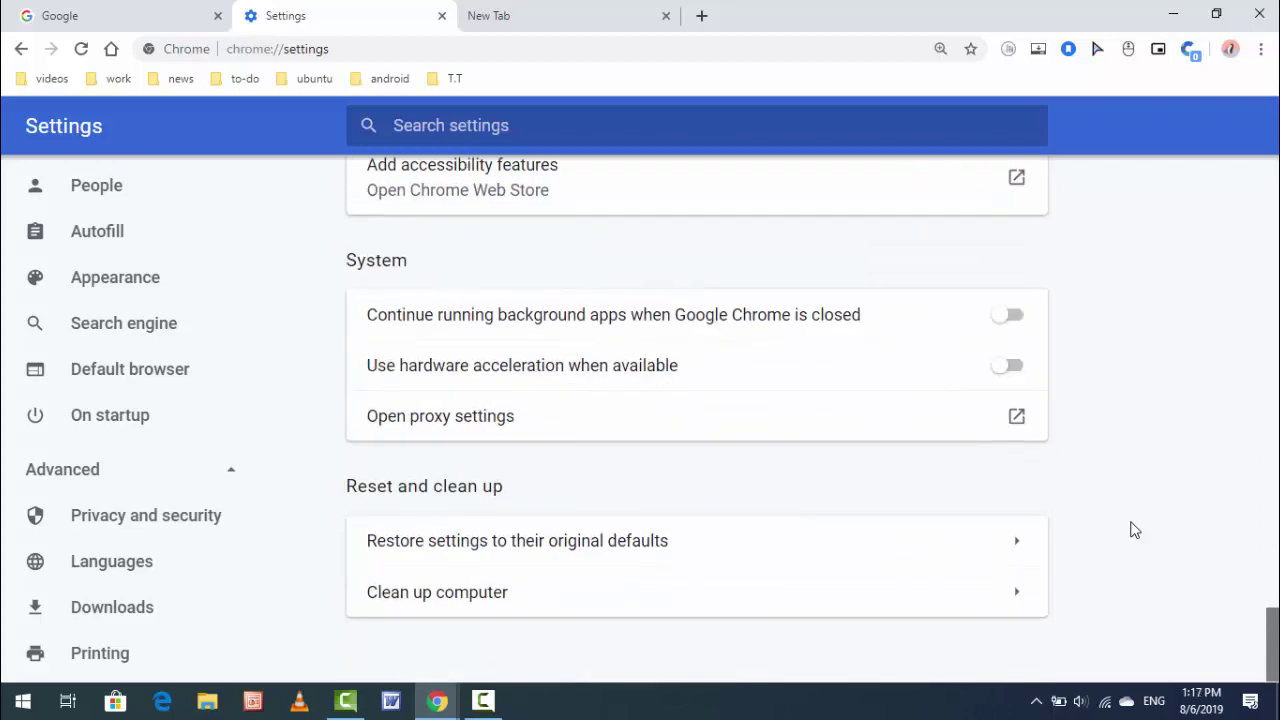
click(605, 545)
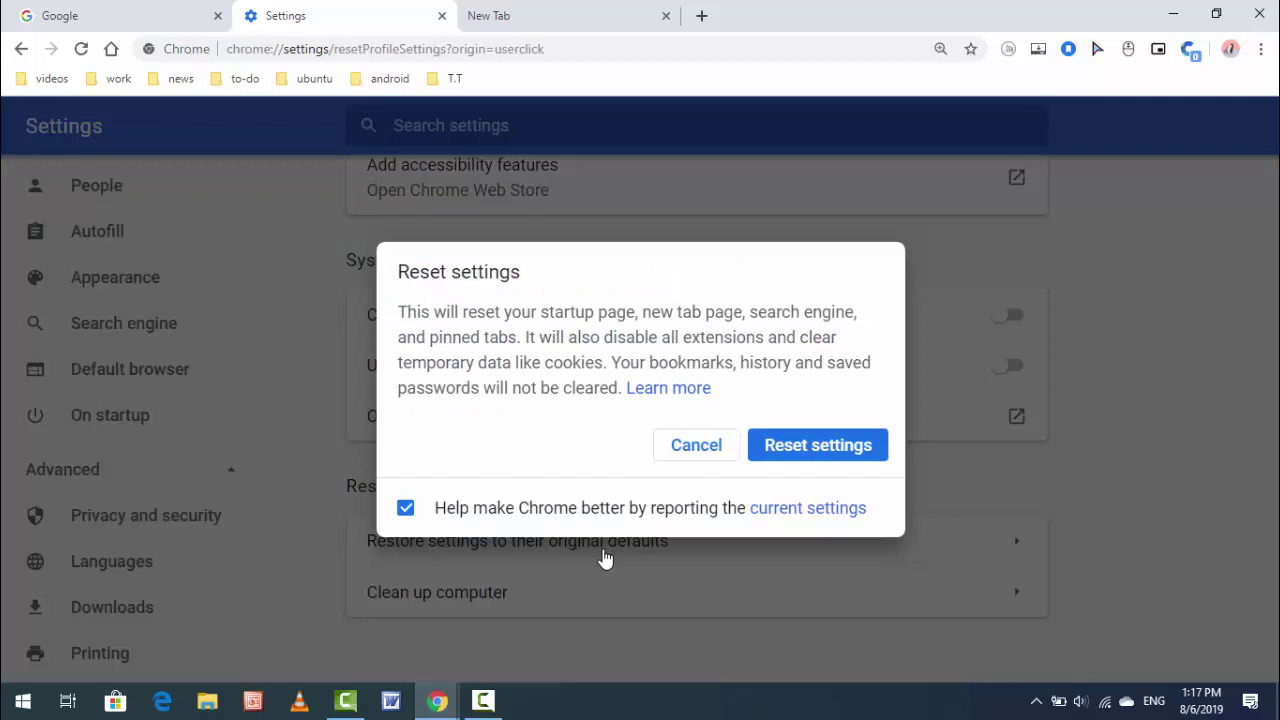
Copy the reset dialog's address, chrome://settings/resetProfileSettings?origin=userclick, and cancel the reset
click(590, 54)
key(ctrl+c)
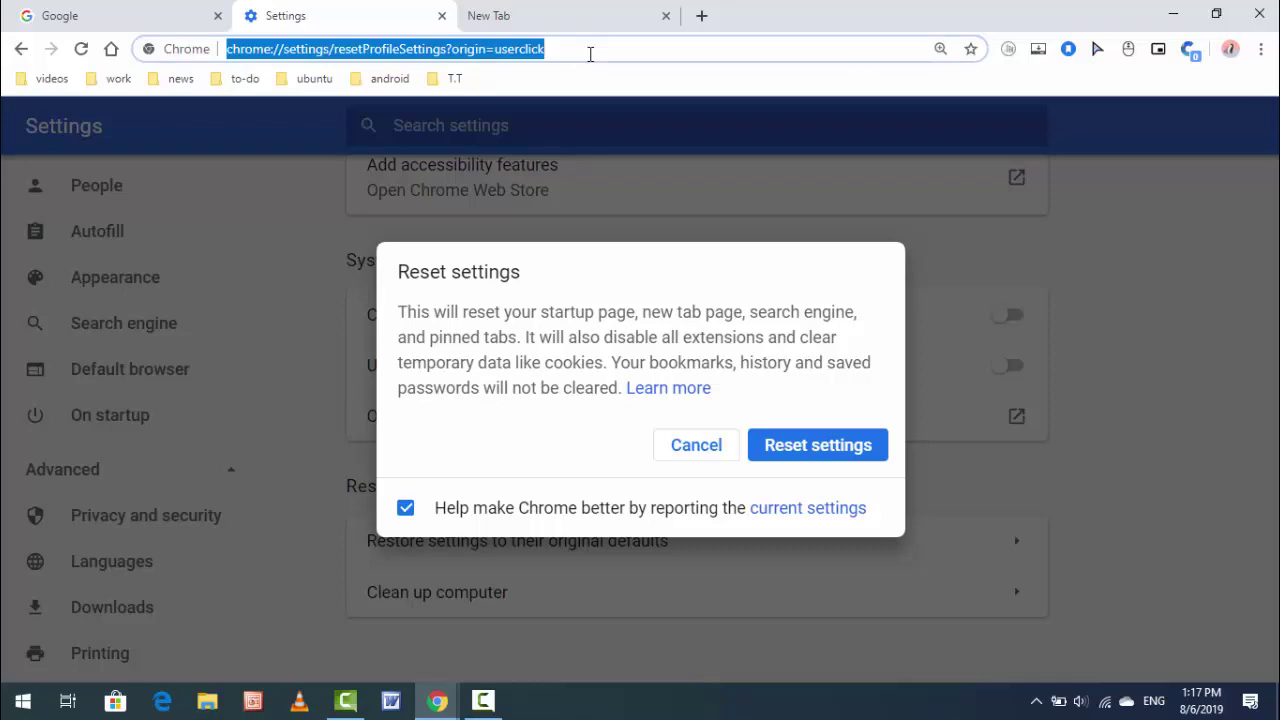
click(697, 450)
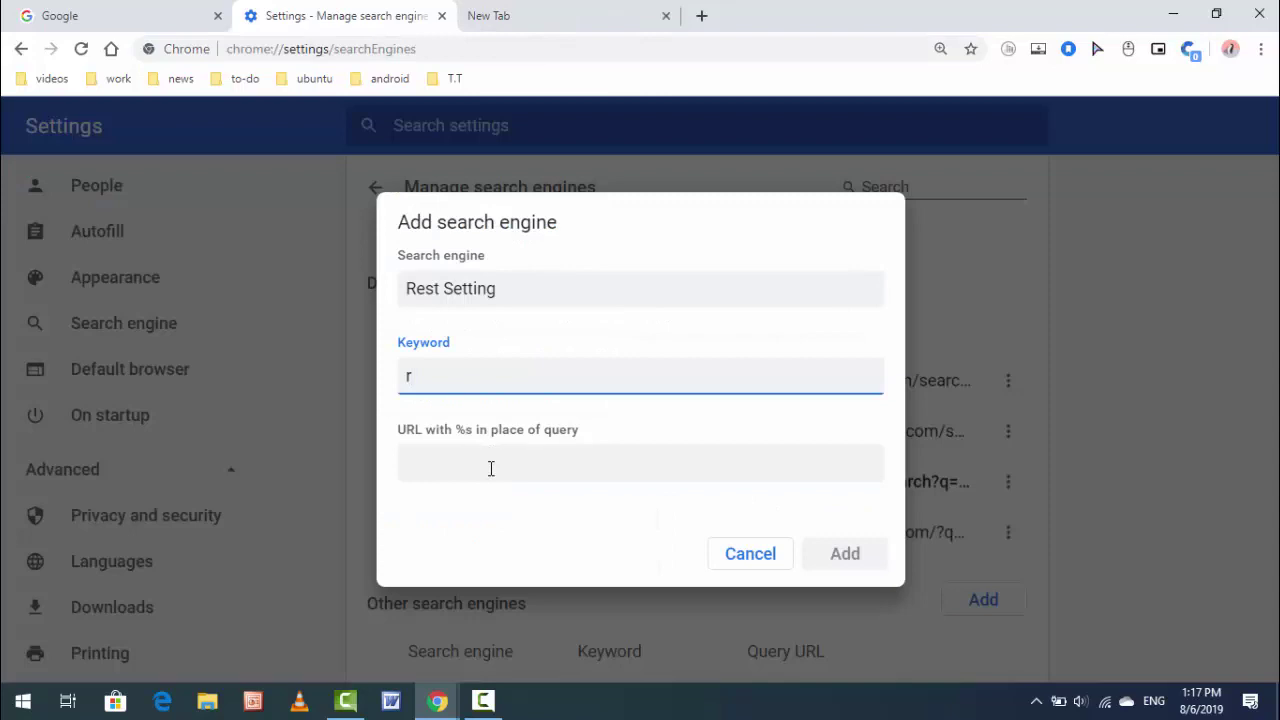
Use the copied chrome://settings/resetProfileSettings?origin=userclick address as the Rest Setting search engine's URL and add the entry
click(490, 468)
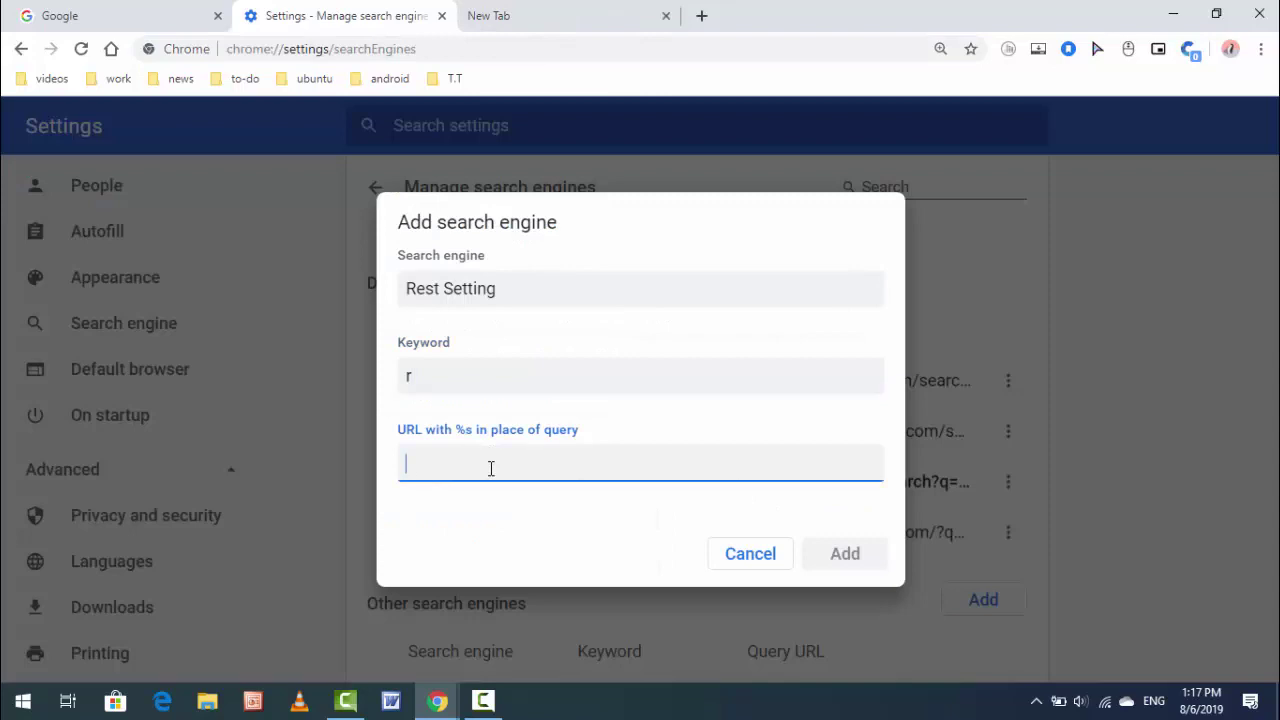
key(ctrl+v)
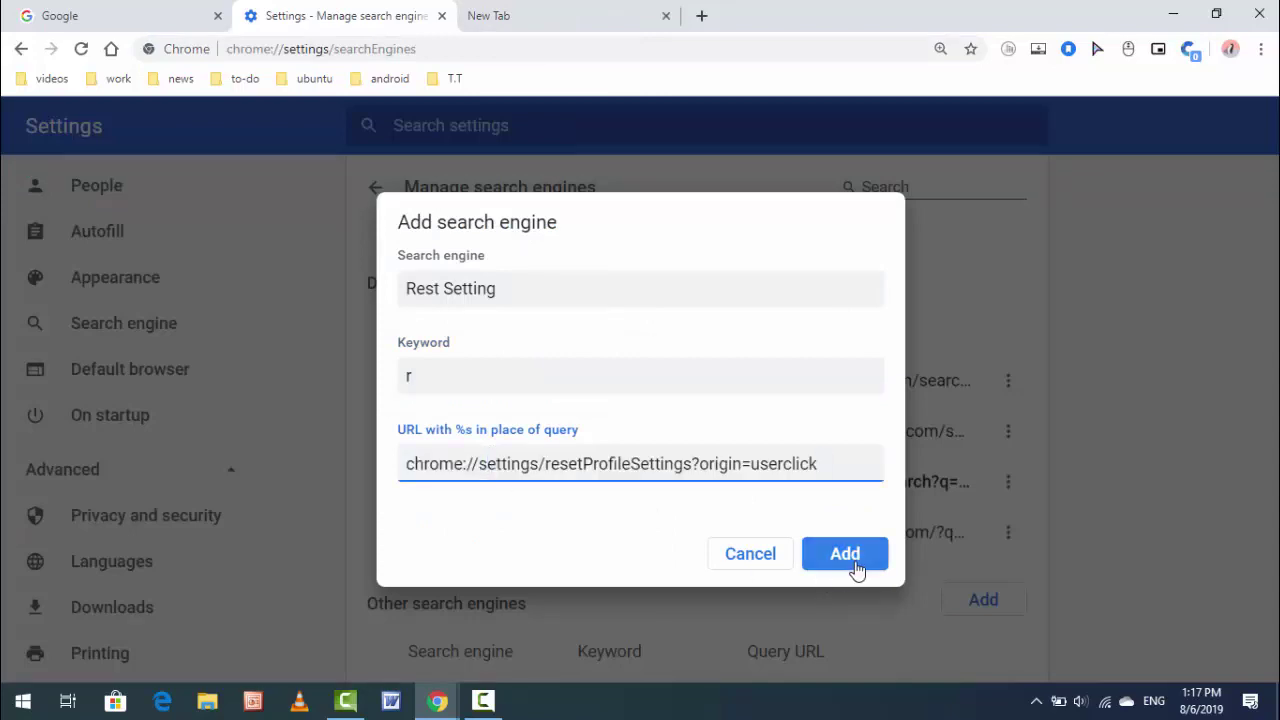
click(845, 556)
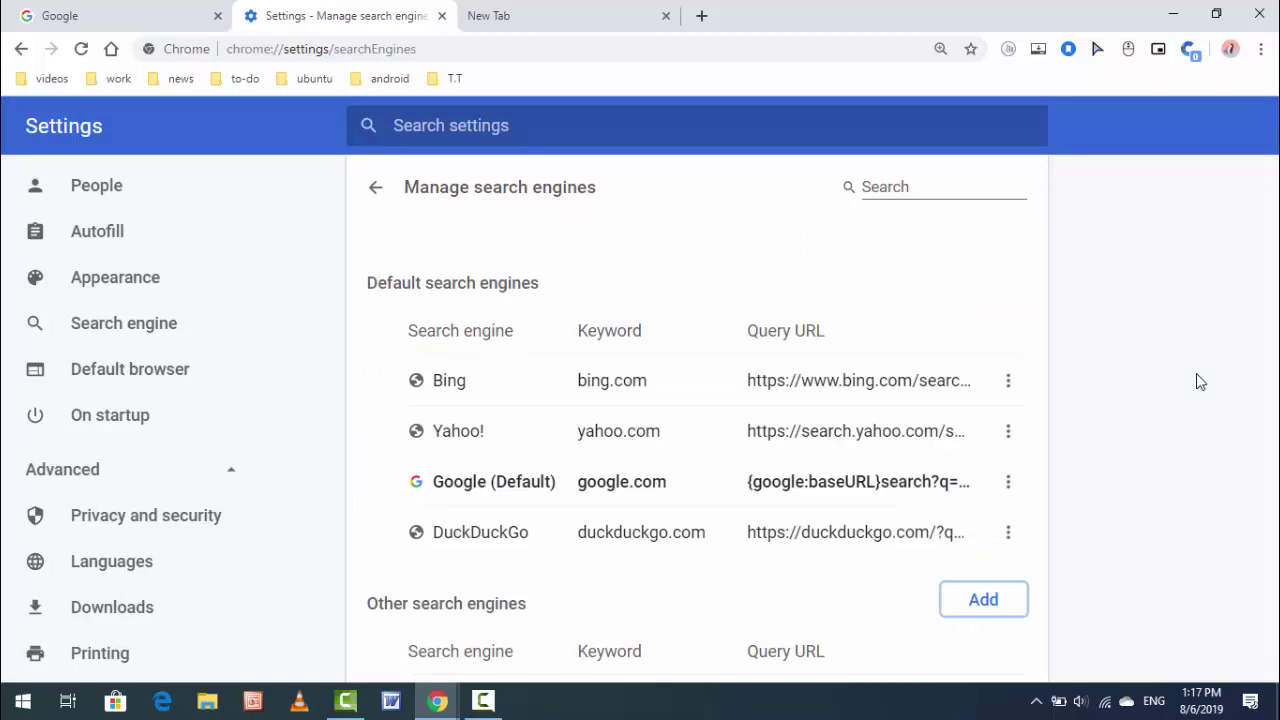
Close the settings page, try the keyword r in the new tab's address bar, and cancel the reset dialog
click(441, 16)
click(457, 47)
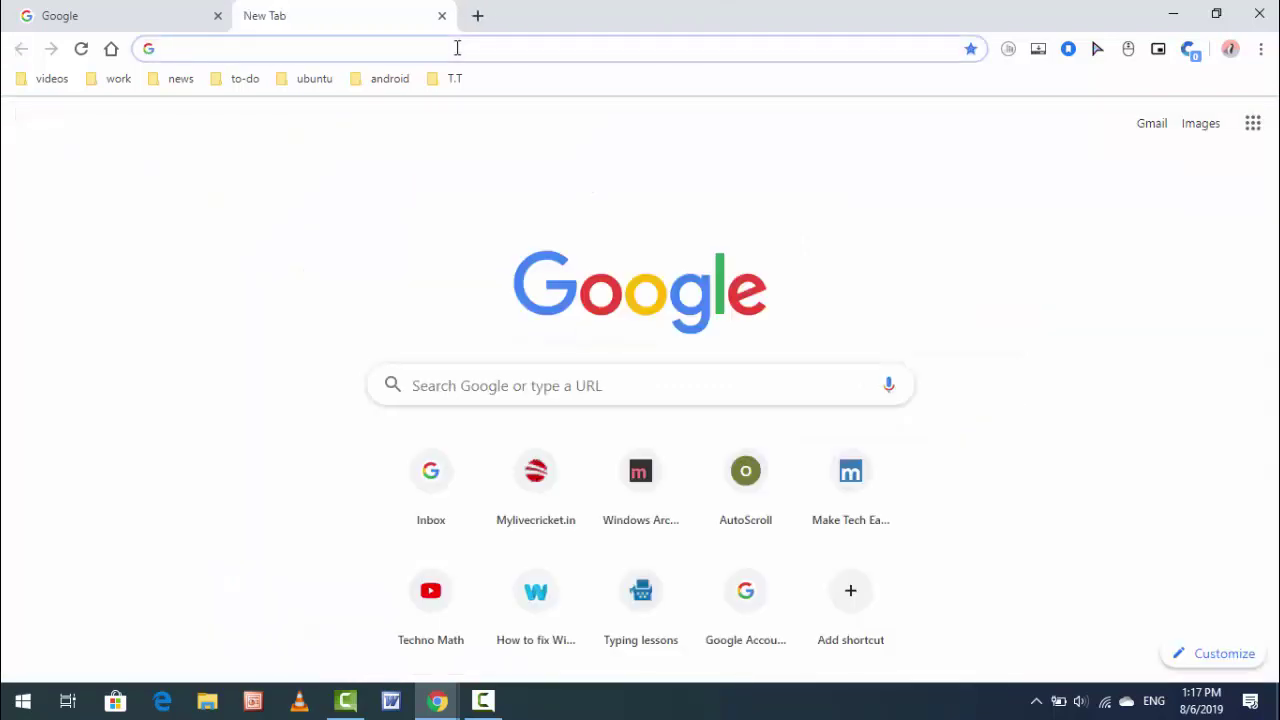
text(r)
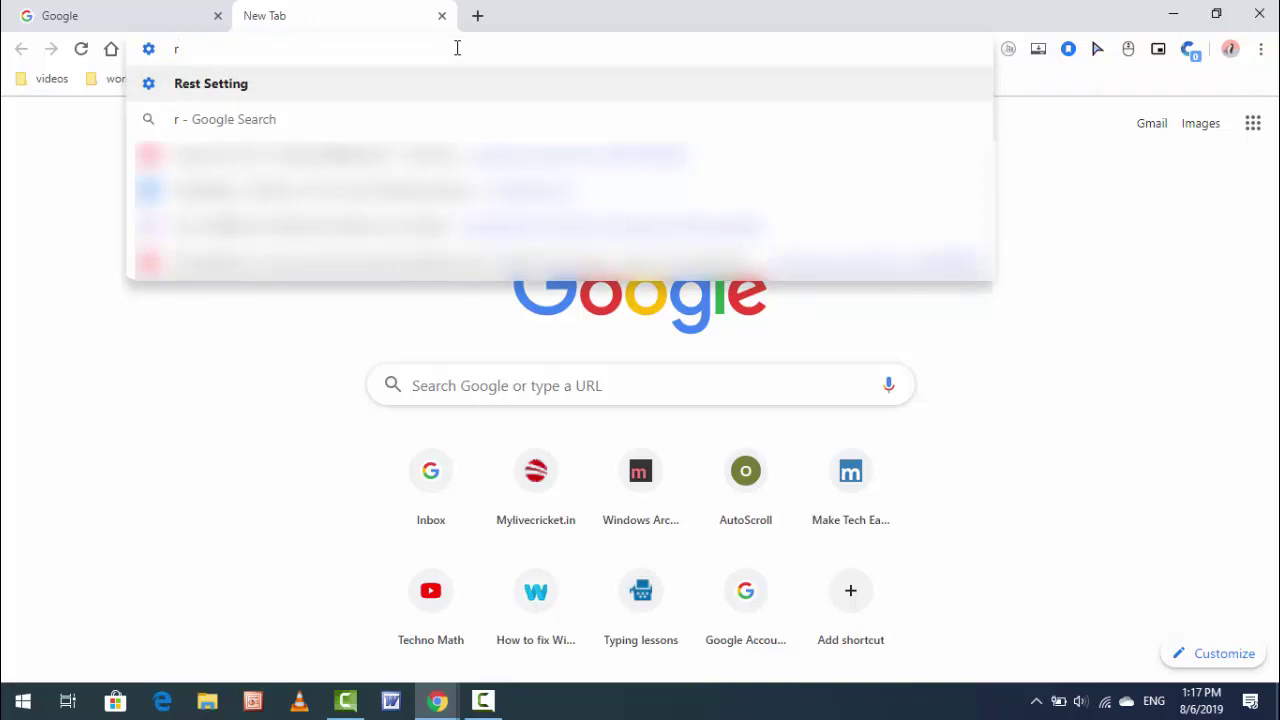
key(Return)
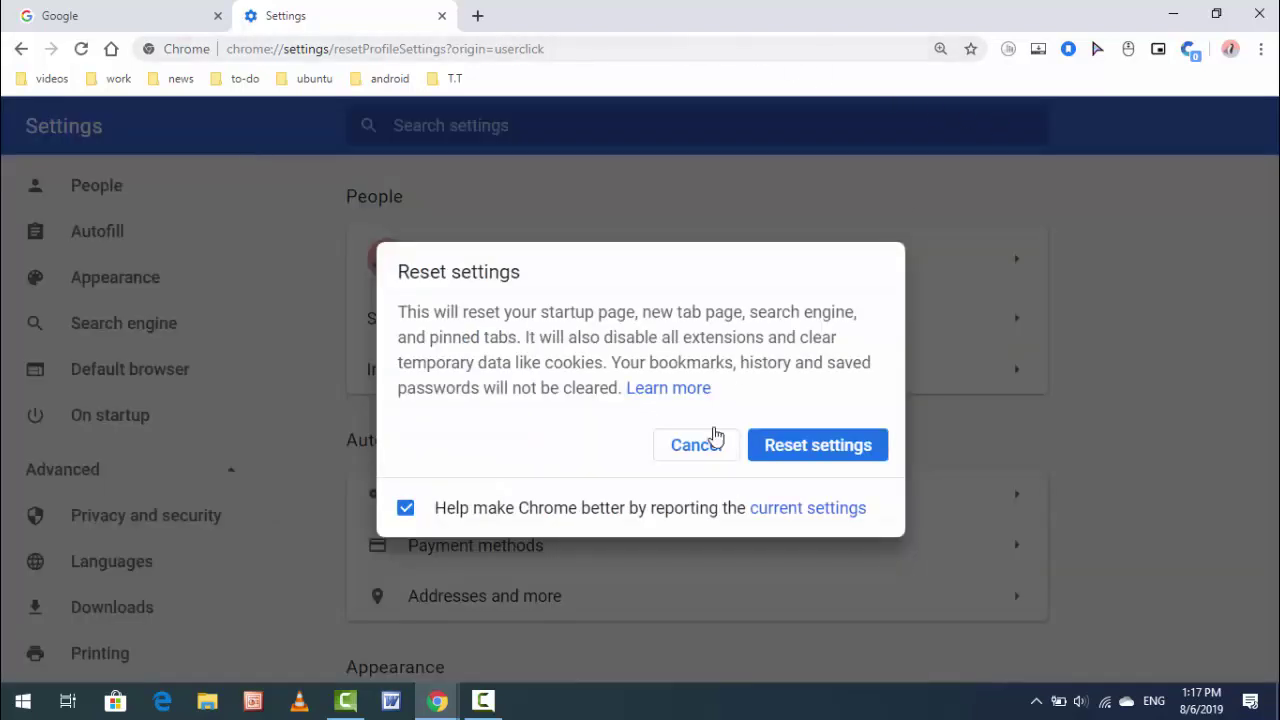
click(701, 452)
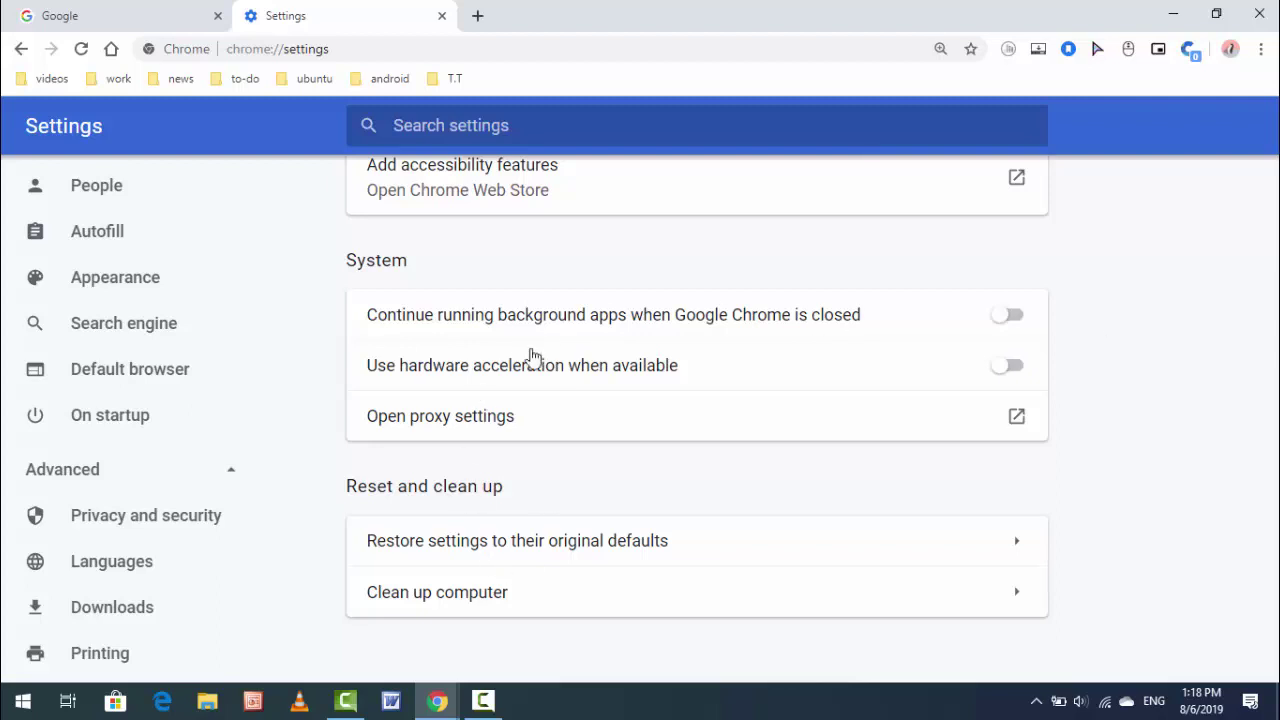
Remove the Rest Setting entry from the other search engines list in the search engine settings
click(140, 346)
click(463, 316)
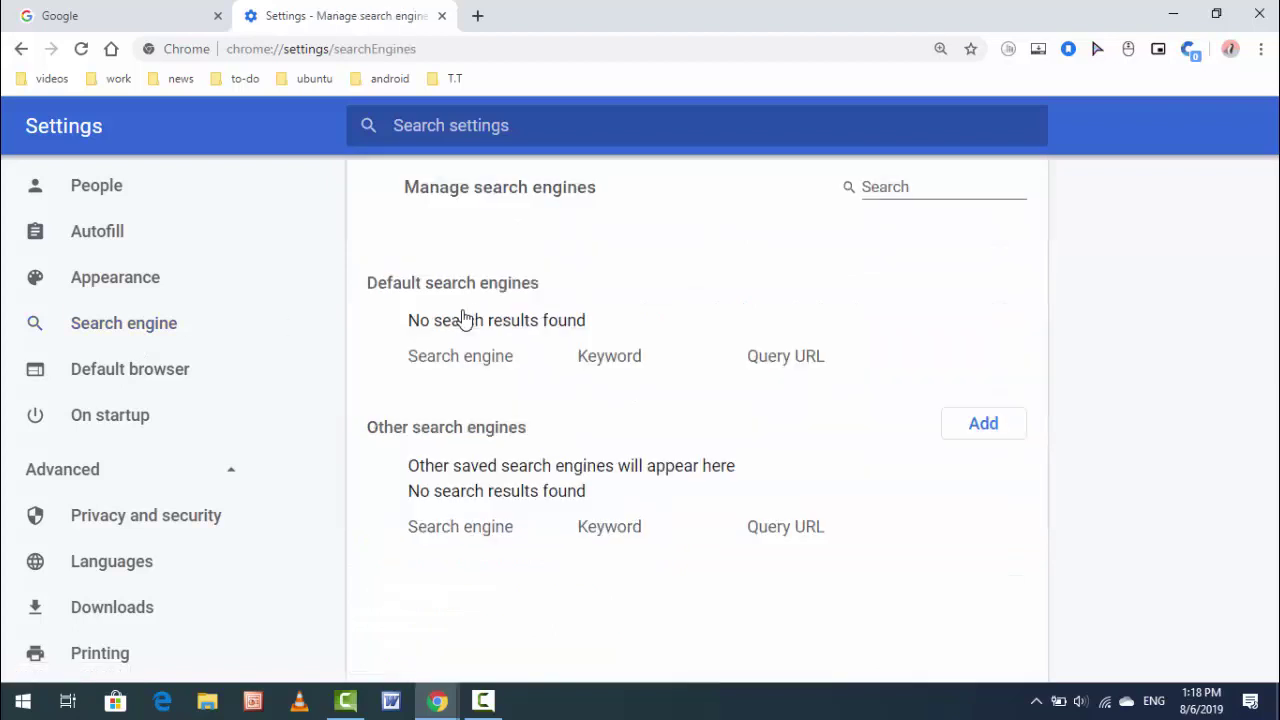
scroll(1093, 401, down, 1)
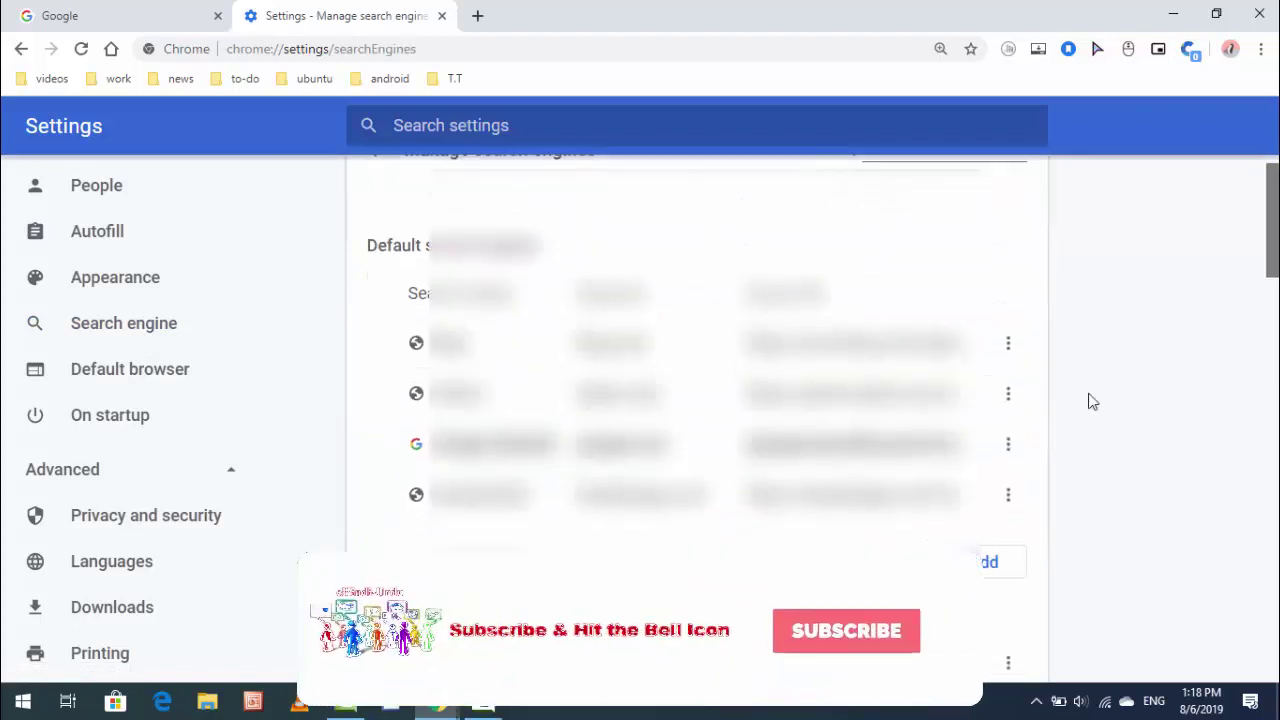
scroll(1093, 401, down, 4)
scroll(1093, 401, down, 2)
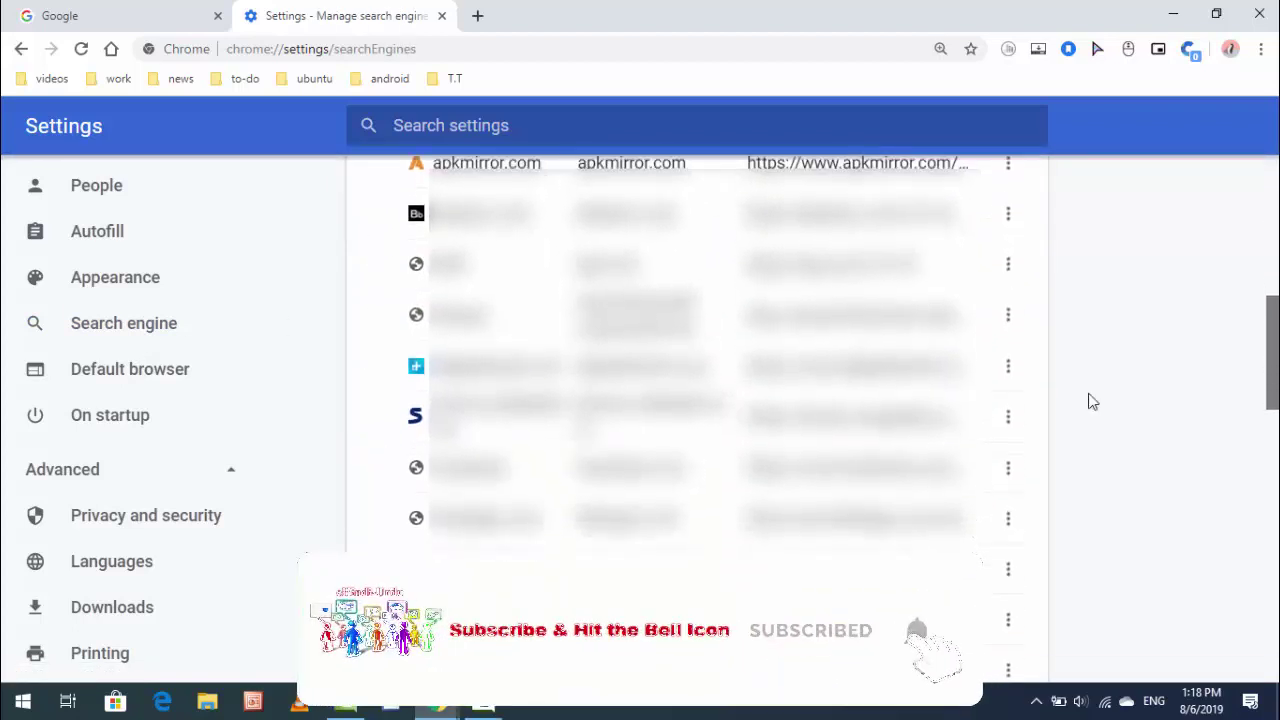
scroll(1093, 401, down, 3)
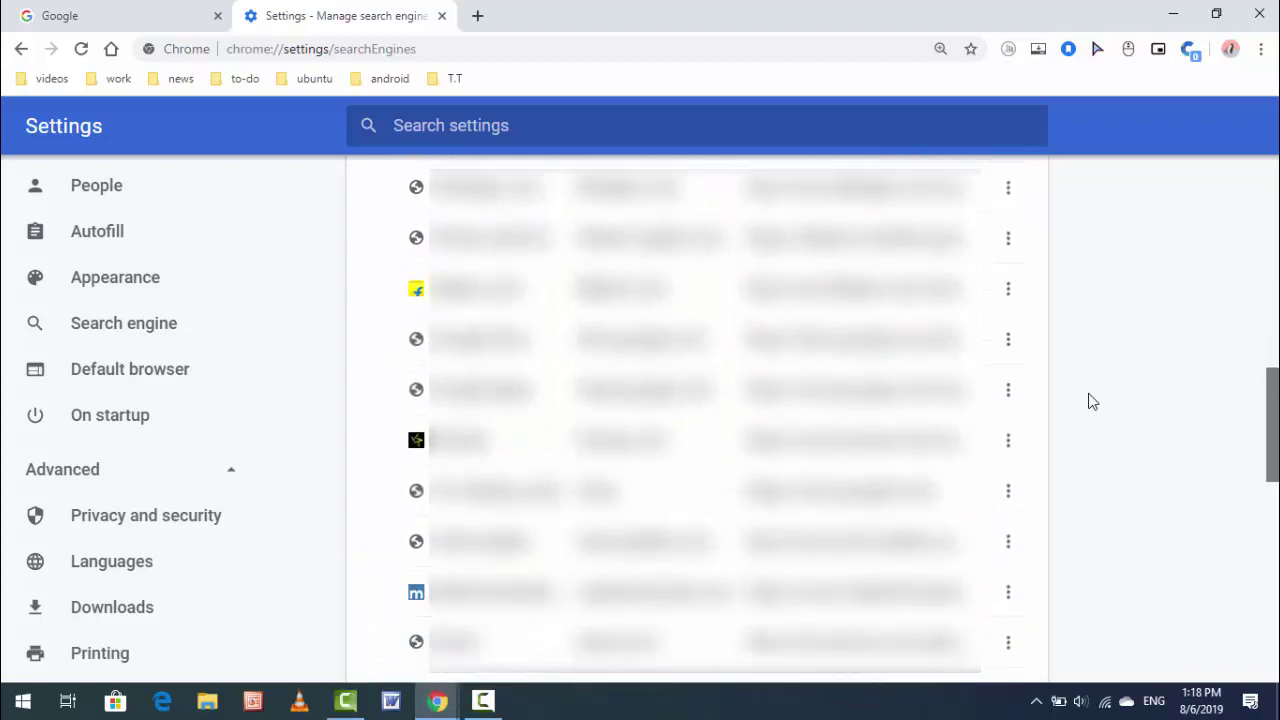
scroll(1093, 401, down, 2)
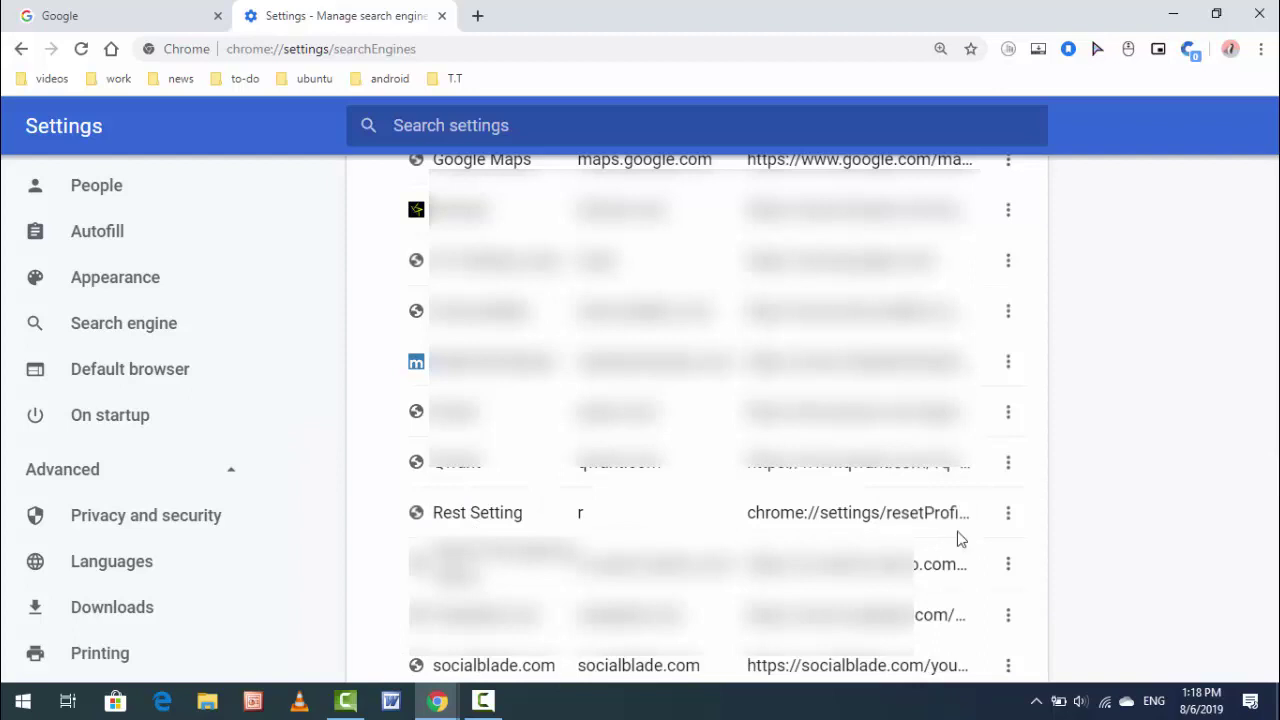
click(1009, 527)
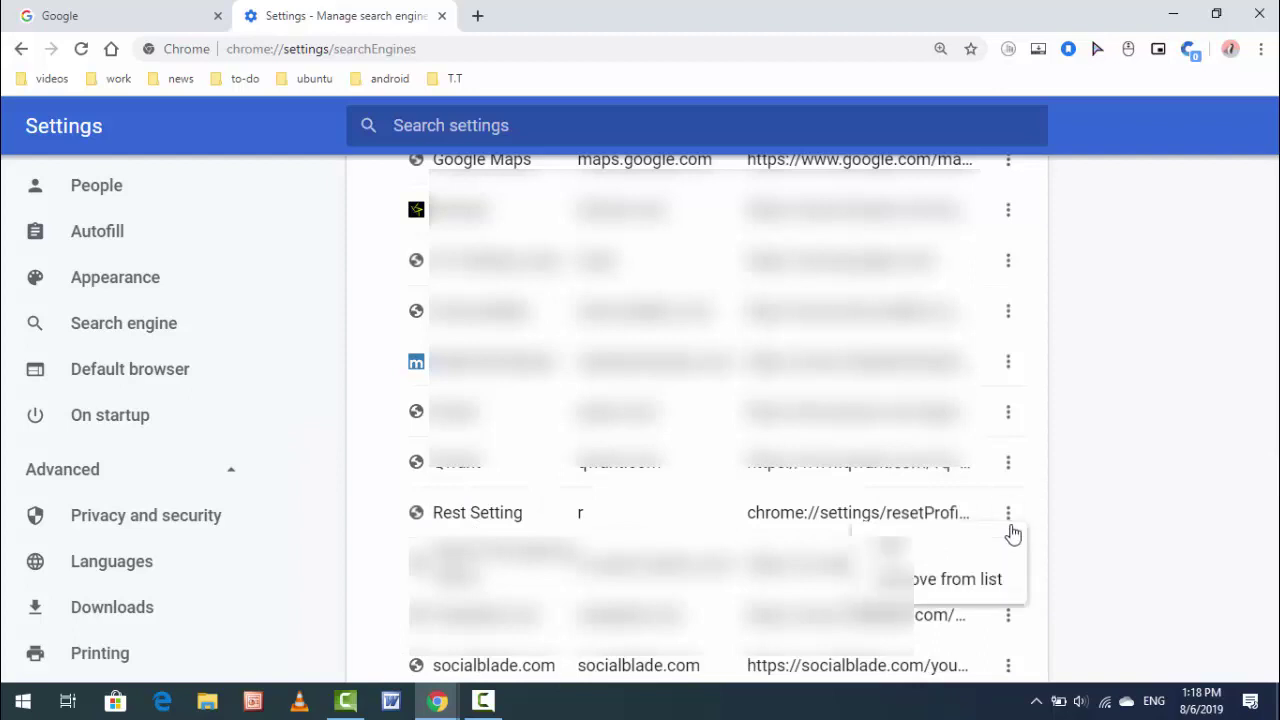
click(948, 600)
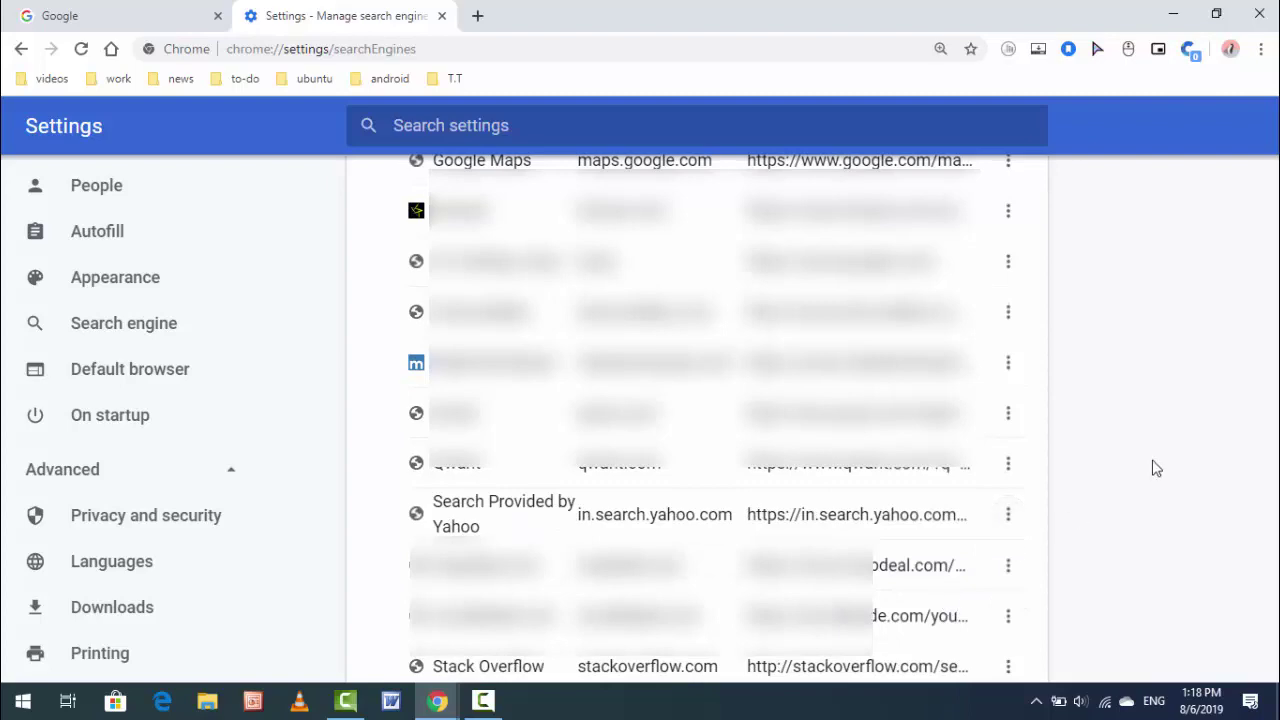
Leave the search engine settings by loading google.com in the same tab
scroll(1156, 468, up, 6)
scroll(1156, 468, up, 4)
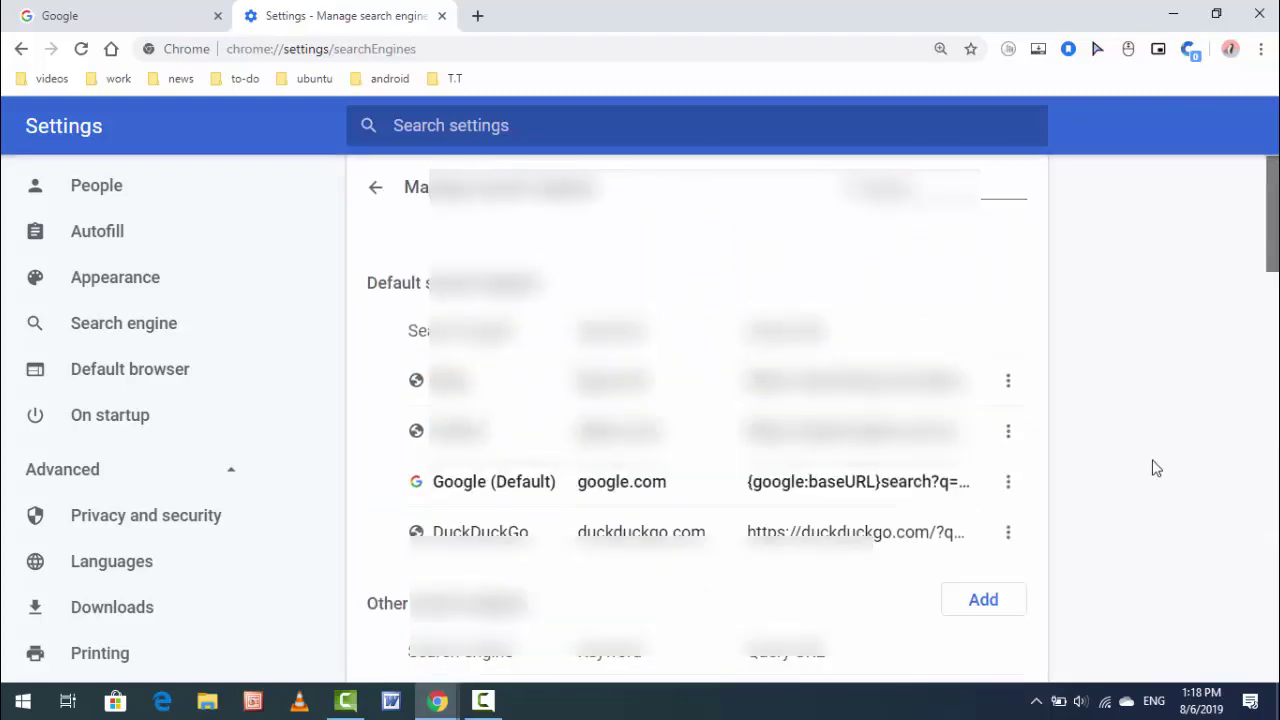
click(648, 55)
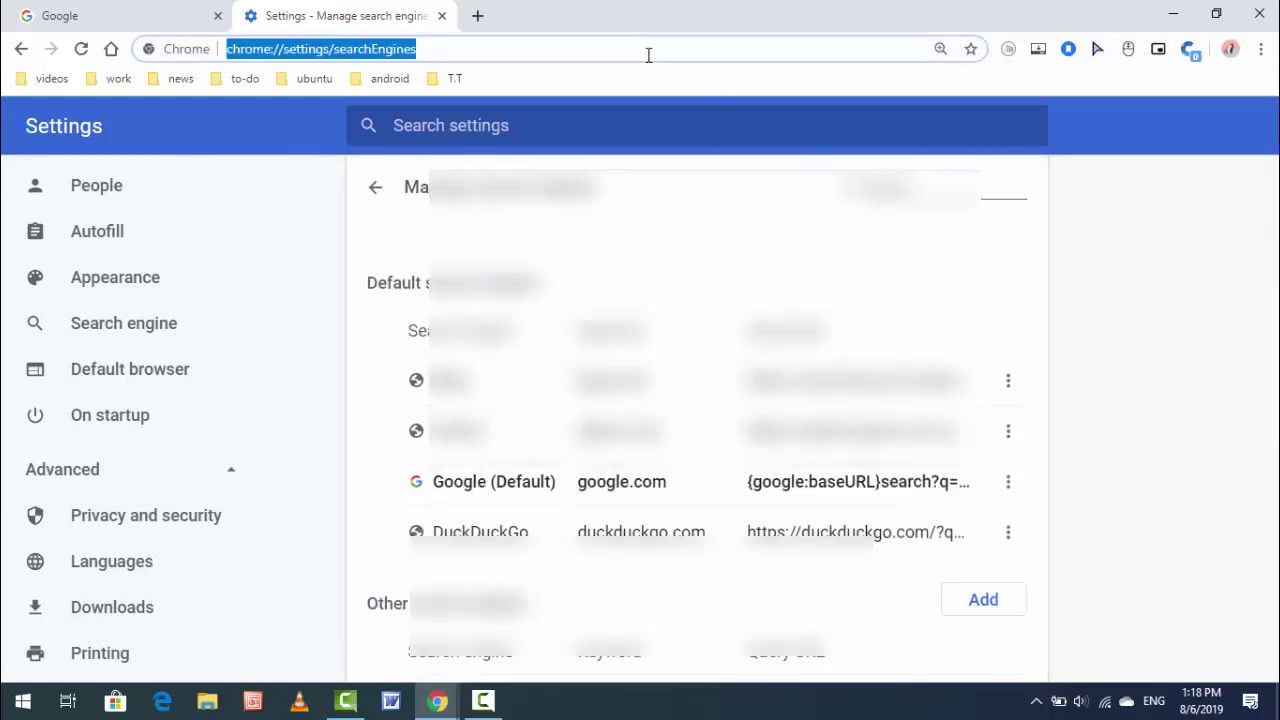
text(google.com)
key(Return)
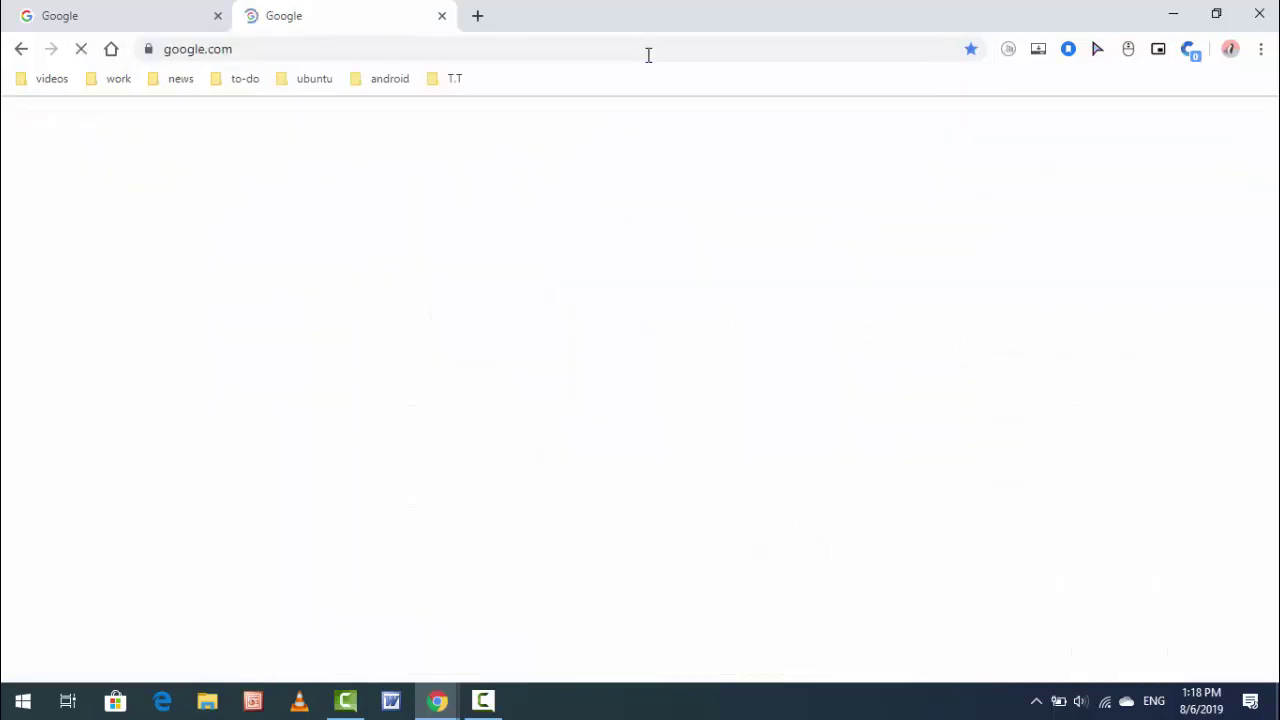